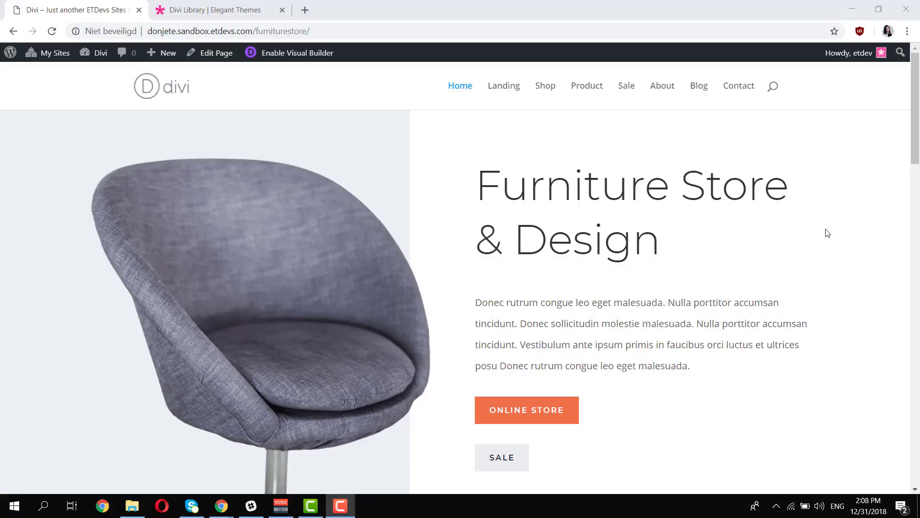
scroll(827, 233, down, 5)
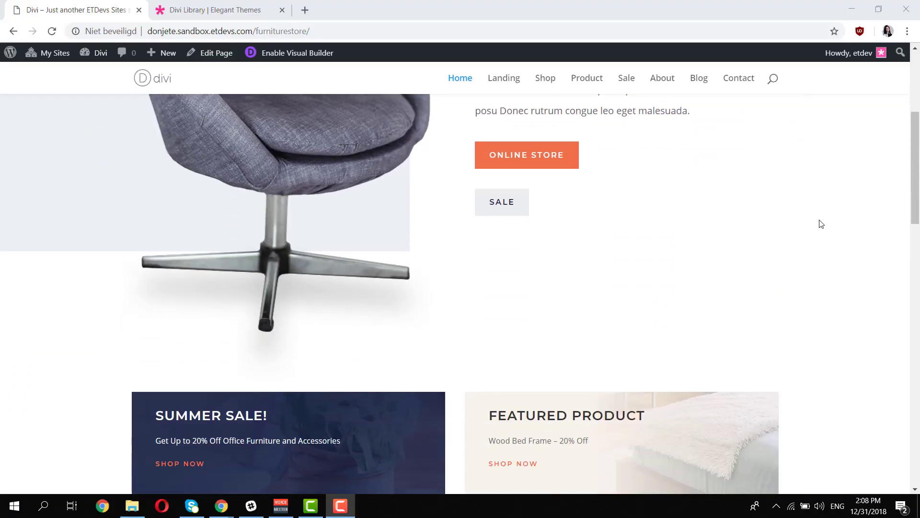
scroll(821, 224, down, 4)
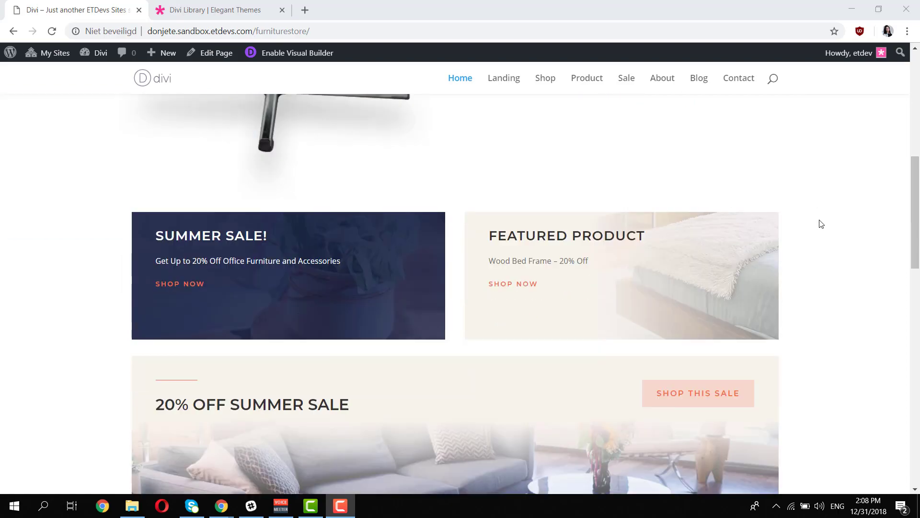
scroll(821, 224, up, 7)
scroll(821, 224, up, 3)
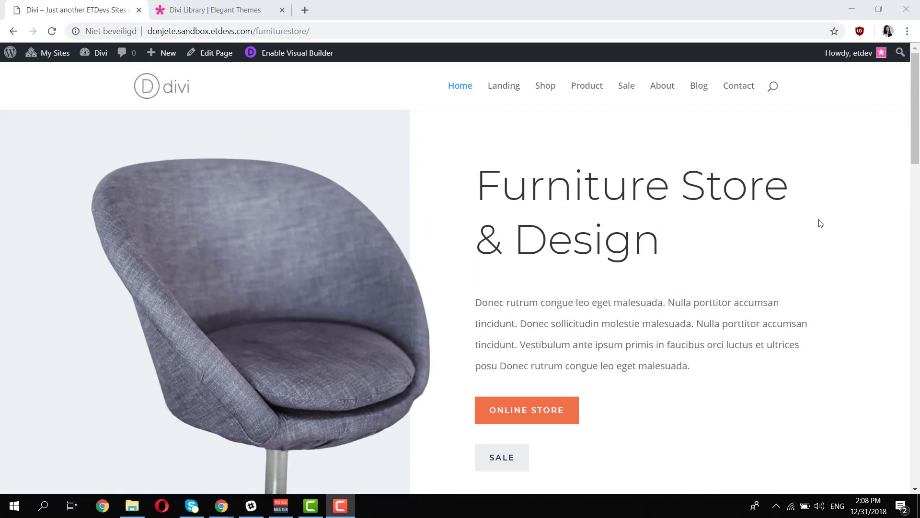
scroll(821, 224, down, 4)
scroll(821, 224, down, 2)
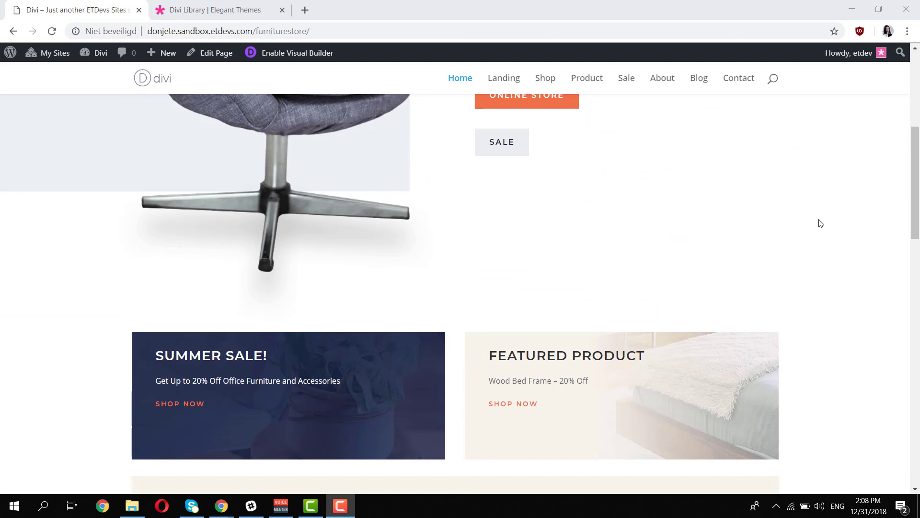
scroll(821, 224, down, 1)
scroll(821, 224, down, 1)
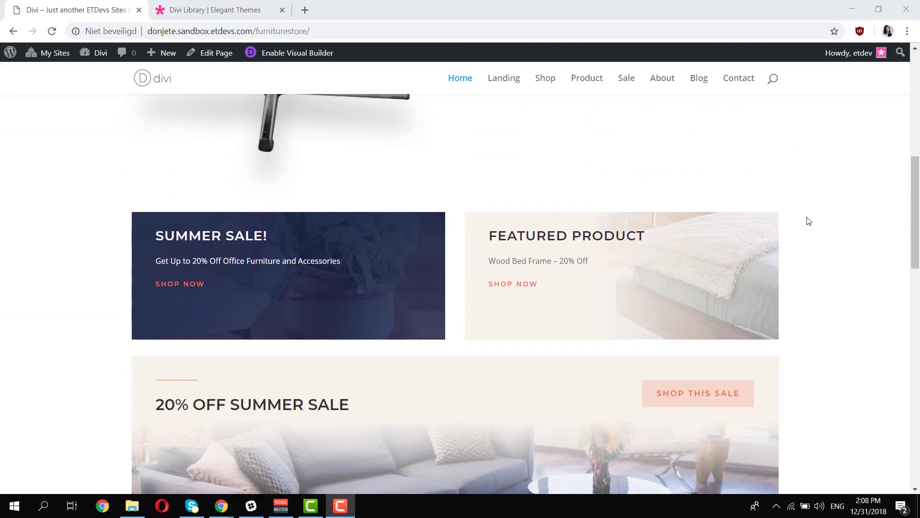
scroll(719, 205, down, 2)
scroll(413, 349, down, 4)
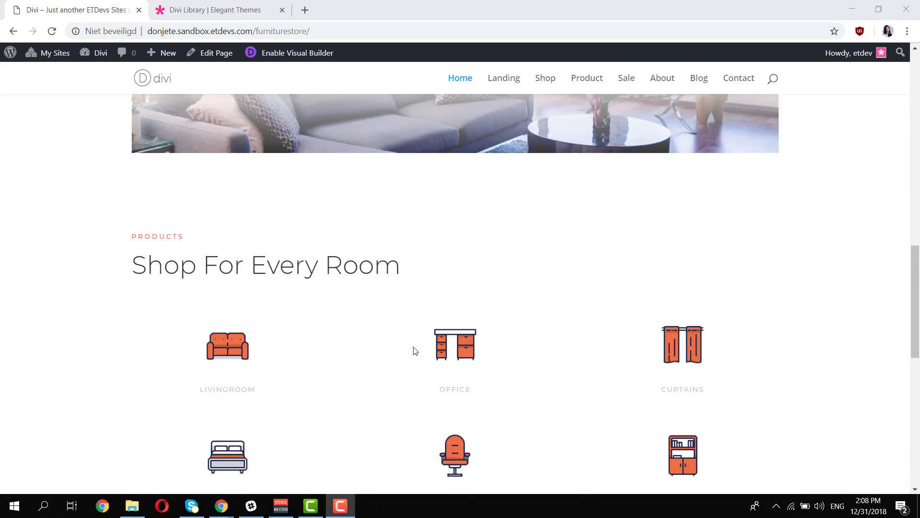
scroll(384, 297, down, 3)
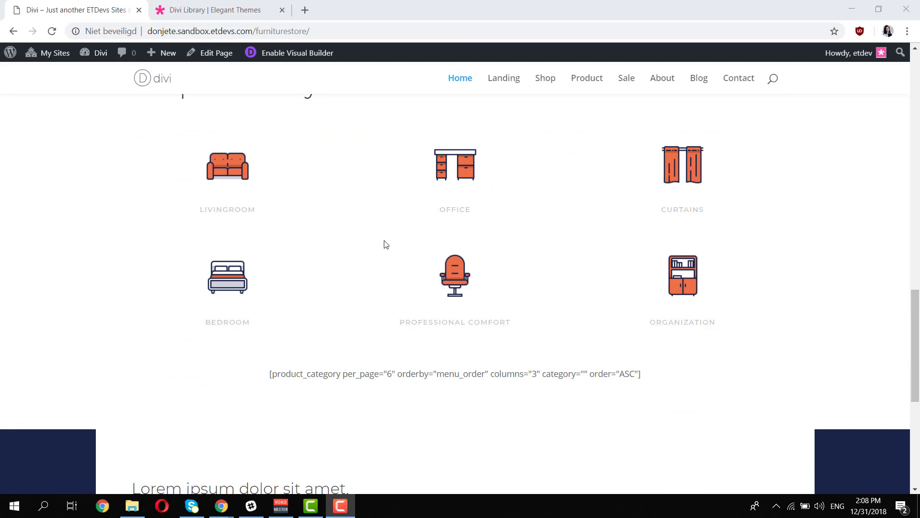
scroll(386, 244, down, 2)
scroll(386, 237, down, 2)
scroll(386, 237, down, 3)
scroll(388, 237, up, 6)
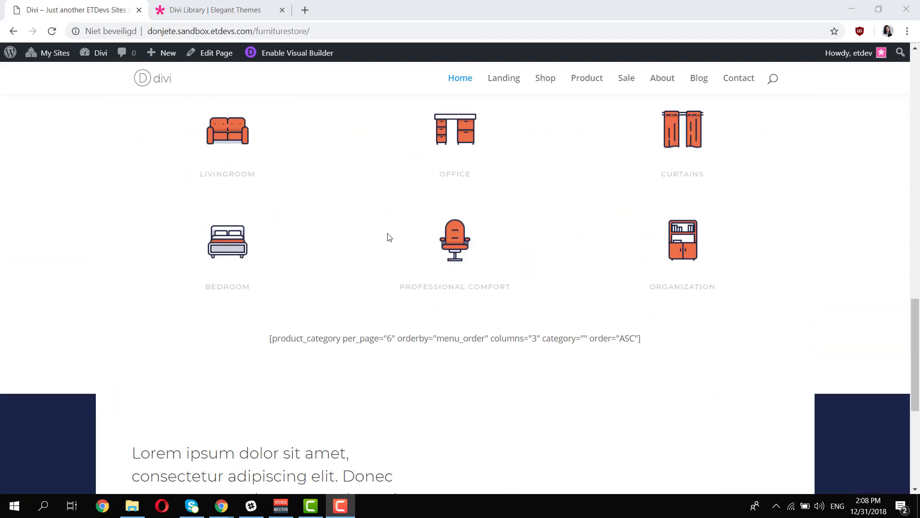
scroll(388, 237, up, 8)
scroll(388, 237, up, 5)
scroll(388, 238, up, 1)
scroll(388, 237, up, 5)
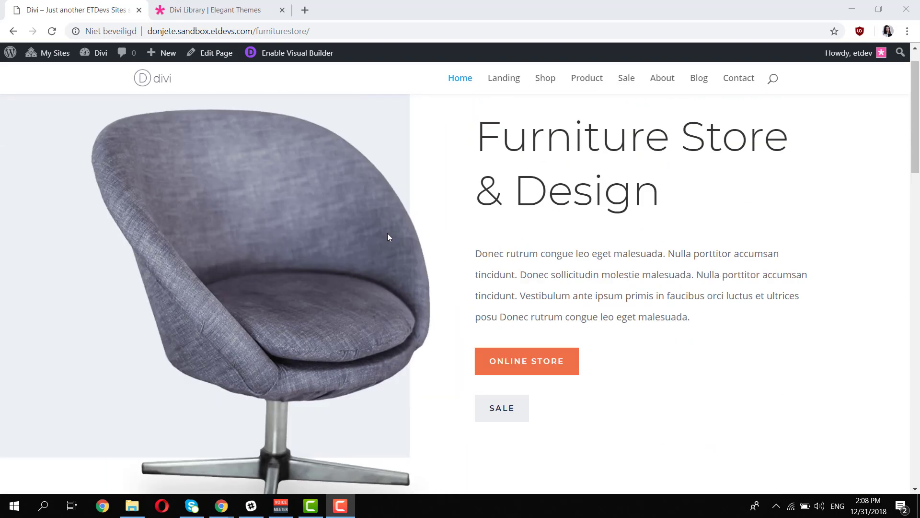
scroll(388, 237, up, 2)
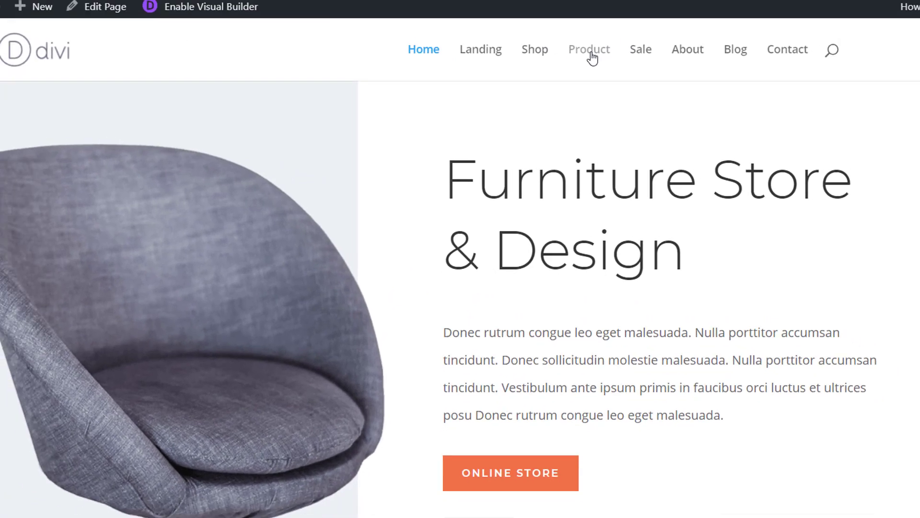
Step: Open the Wood Bed Frame Product page and review it down to the footer and back up
click(591, 54)
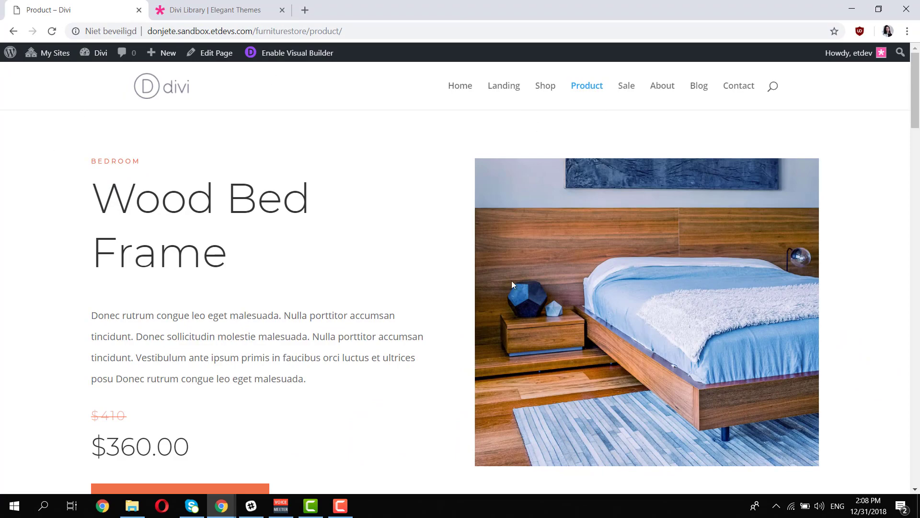
scroll(555, 244, down, 3)
scroll(555, 244, down, 4)
scroll(555, 244, down, 2)
scroll(555, 244, down, 3)
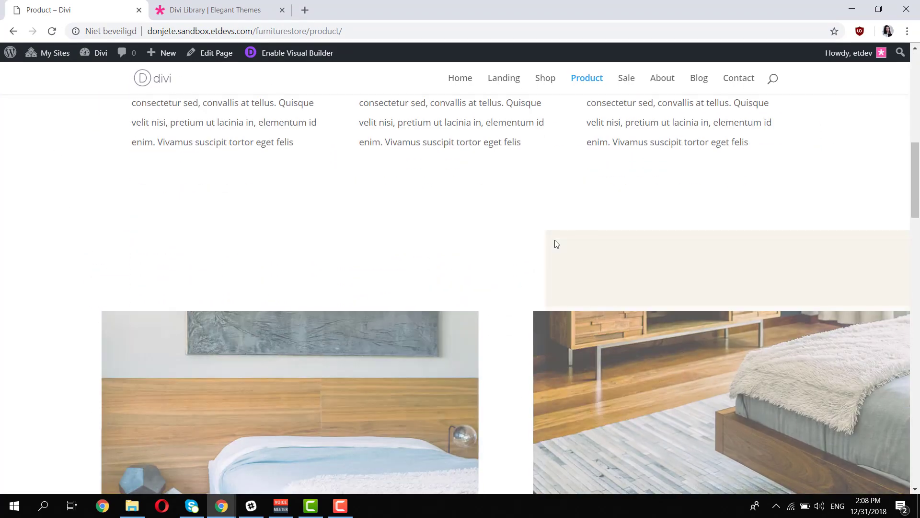
scroll(666, 232, down, 3)
scroll(356, 291, down, 5)
scroll(358, 286, down, 1)
scroll(359, 290, down, 3)
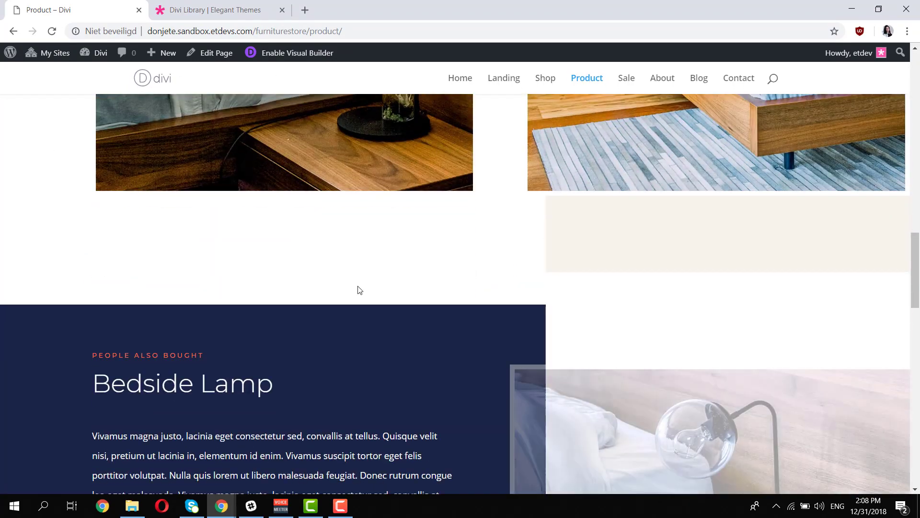
scroll(359, 290, down, 3)
scroll(360, 290, down, 4)
scroll(359, 289, down, 4)
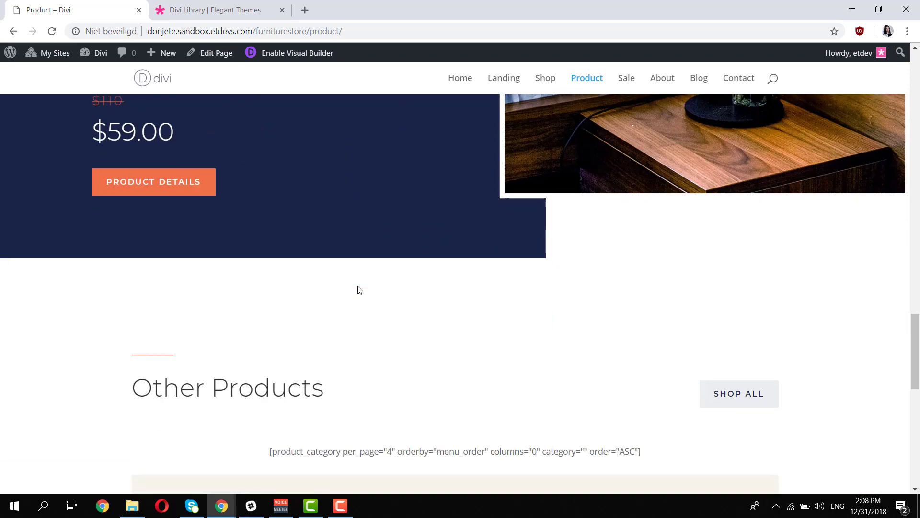
scroll(359, 290, down, 5)
scroll(359, 290, down, 6)
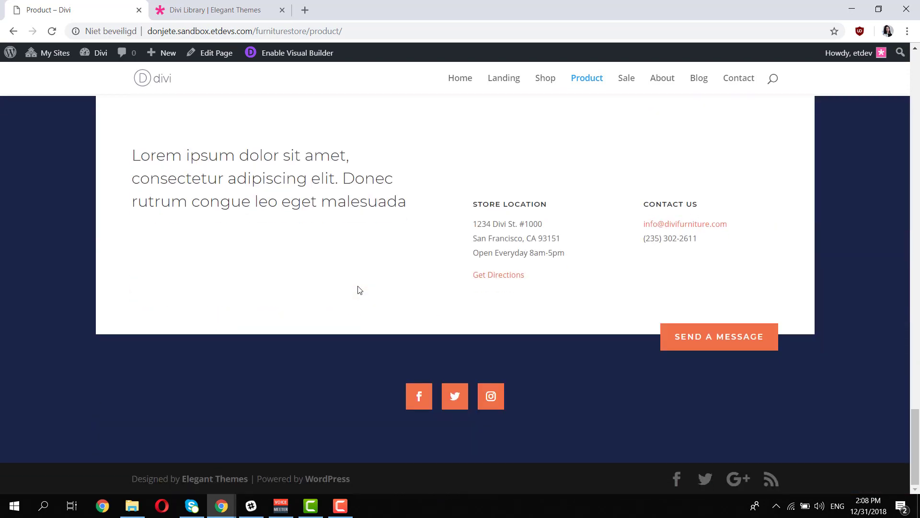
scroll(360, 290, up, 6)
scroll(358, 288, up, 4)
scroll(358, 287, up, 5)
scroll(358, 286, up, 2)
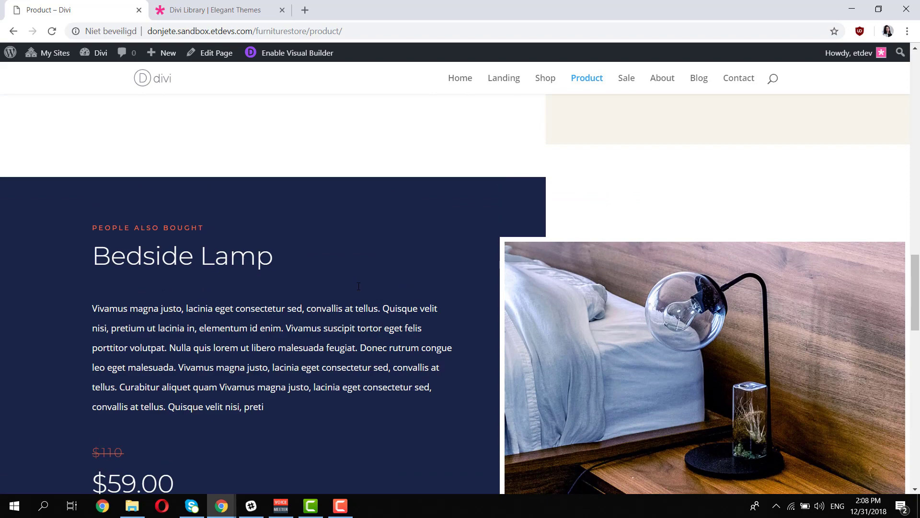
scroll(358, 287, up, 5)
scroll(359, 288, up, 5)
scroll(359, 289, up, 5)
scroll(360, 290, up, 2)
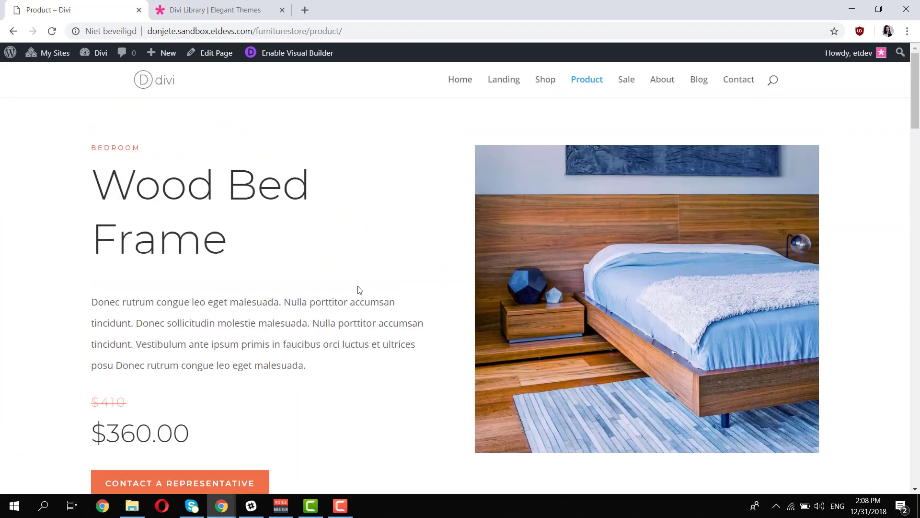
Step: Open the Sale page and review its 20% off hero, Divi Chair offer and footer
click(627, 80)
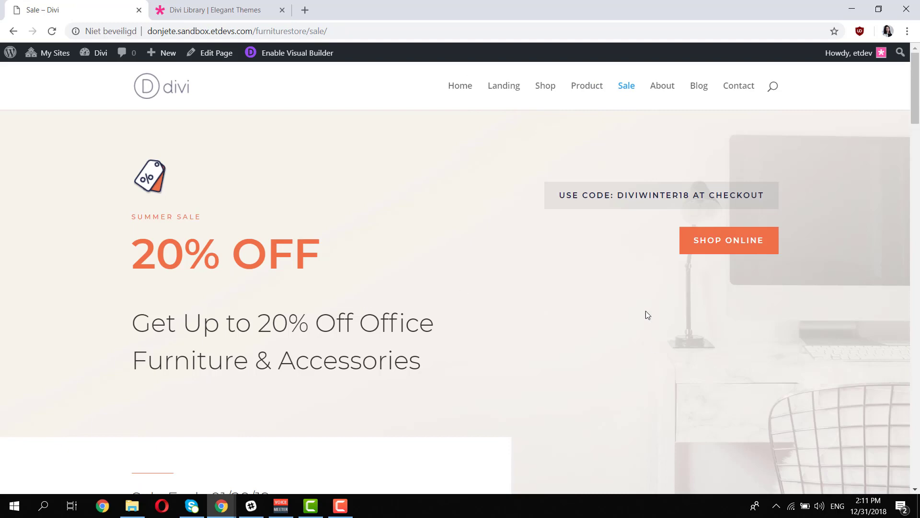
scroll(487, 297, down, 1)
scroll(487, 300, down, 3)
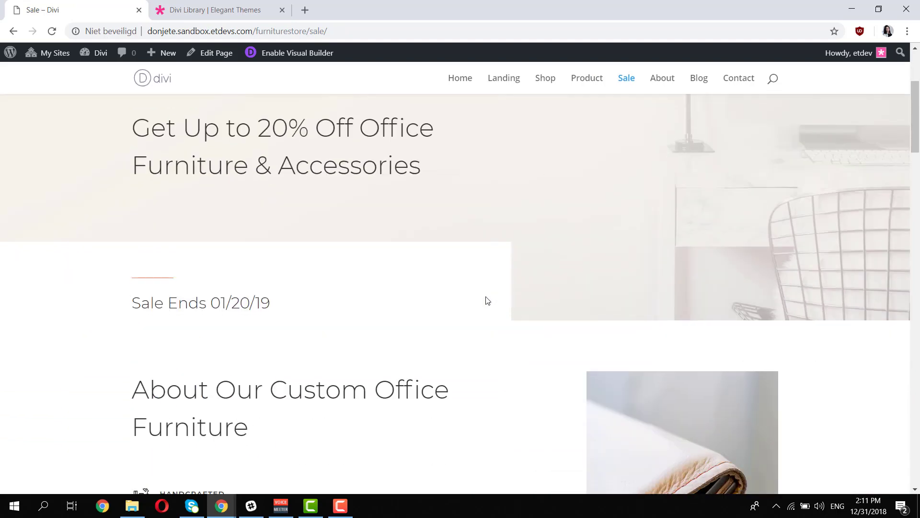
scroll(487, 300, down, 2)
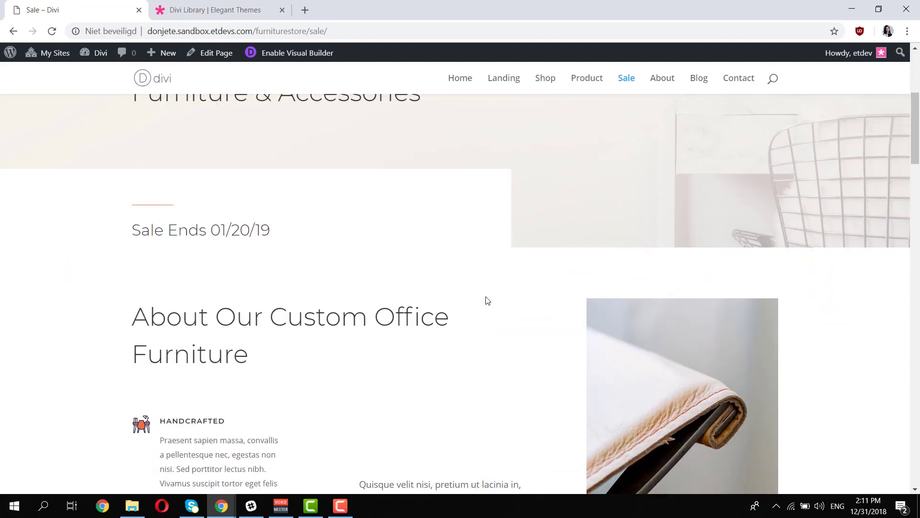
scroll(487, 300, down, 2)
scroll(454, 329, down, 4)
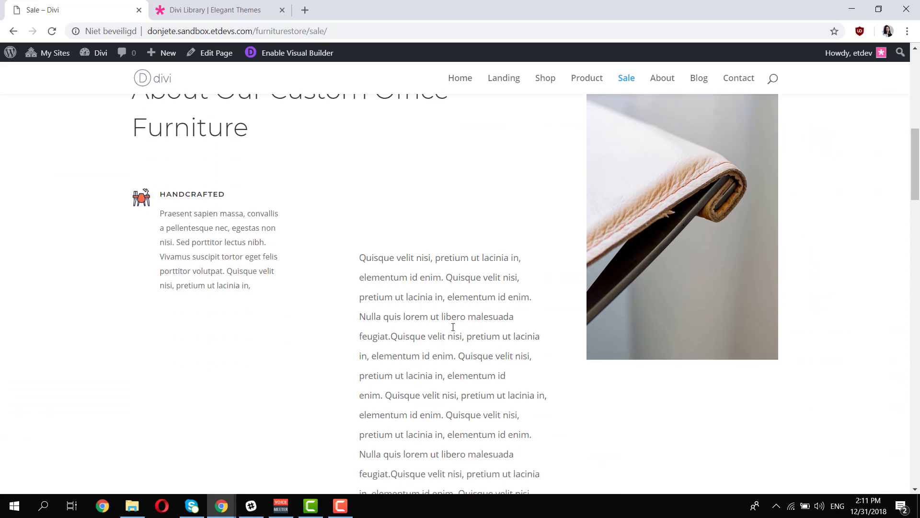
scroll(453, 329, down, 3)
scroll(456, 321, down, 4)
scroll(657, 266, down, 5)
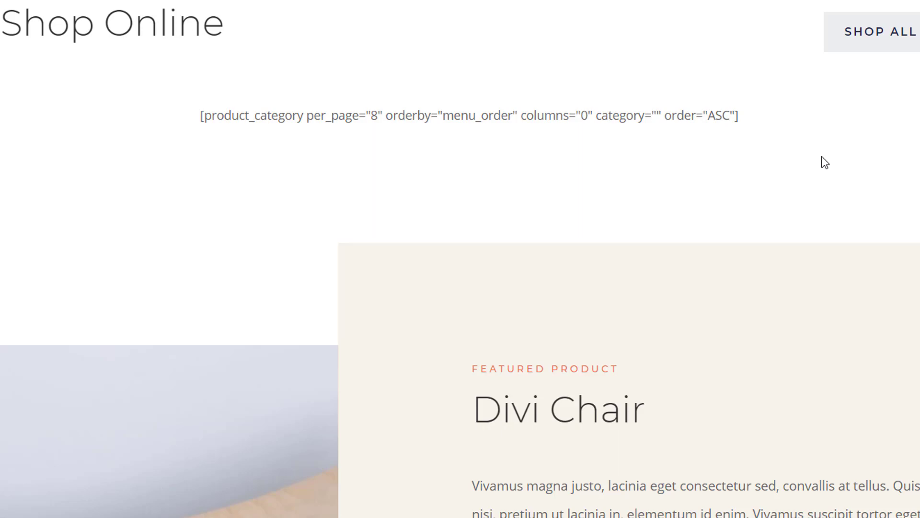
scroll(894, 183, down, 2)
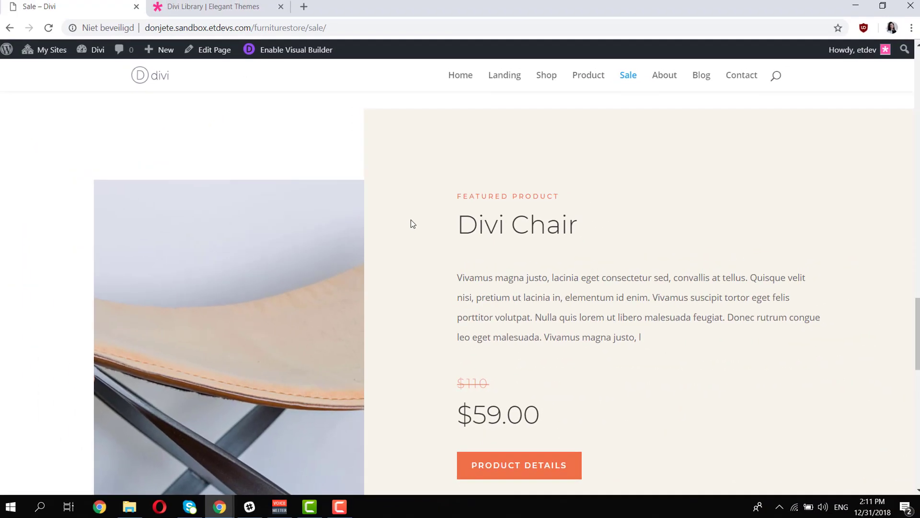
scroll(625, 238, down, 4)
scroll(693, 250, down, 2)
scroll(694, 251, down, 4)
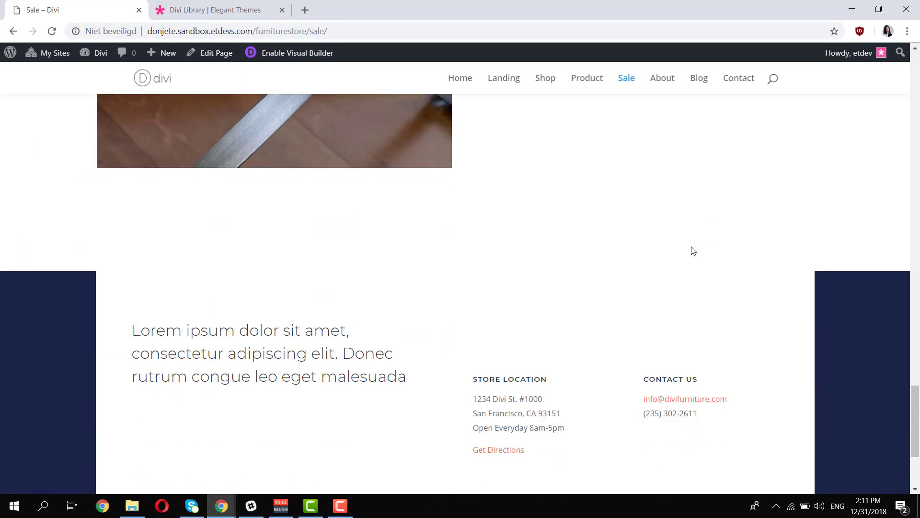
scroll(693, 251, down, 4)
scroll(693, 250, up, 4)
scroll(693, 250, up, 4)
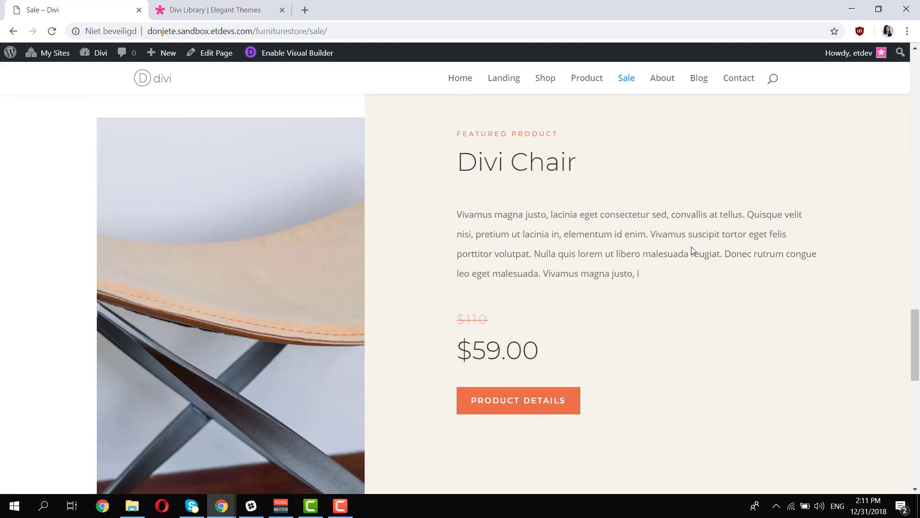
scroll(693, 251, up, 4)
scroll(693, 250, up, 4)
scroll(693, 250, up, 4)
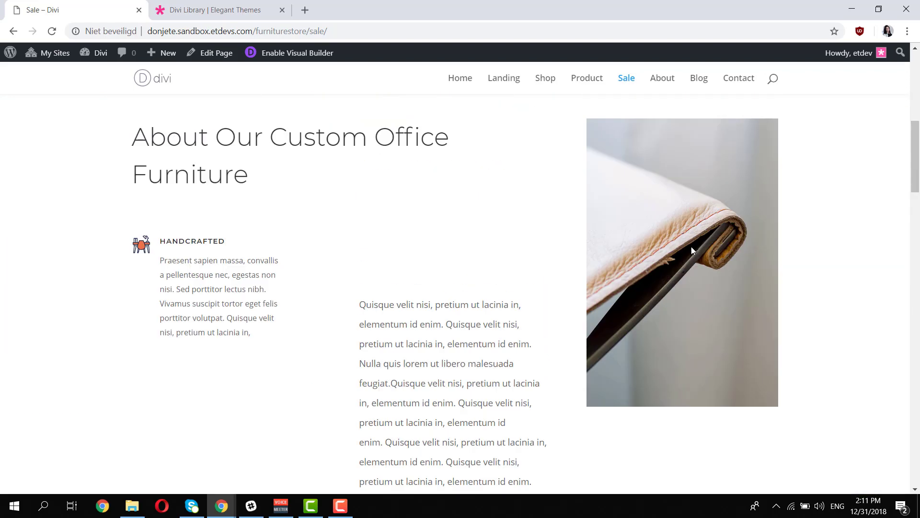
scroll(693, 251, up, 4)
Step: Bring up the Elegant Themes layout library and scroll down the pack list
click(202, 11)
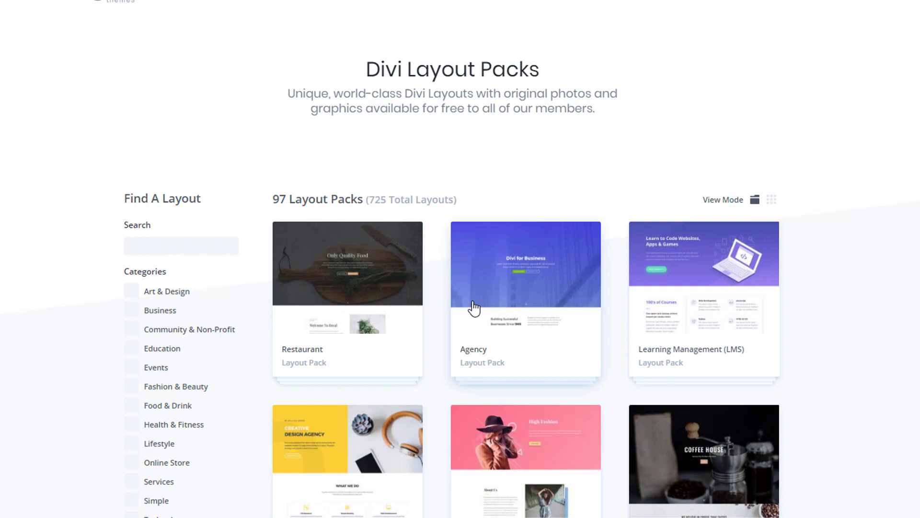
scroll(829, 316, down, 2)
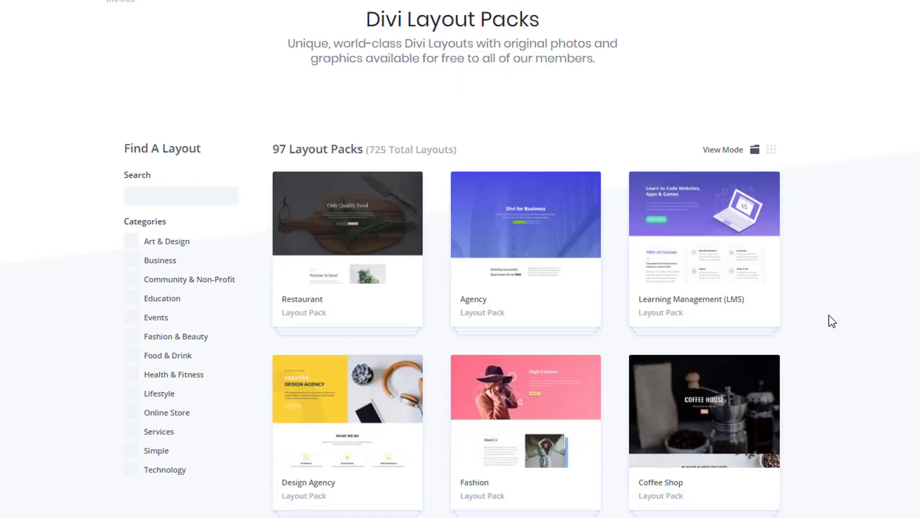
scroll(828, 315, down, 10)
scroll(832, 321, down, 10)
scroll(833, 321, down, 5)
scroll(832, 322, down, 5)
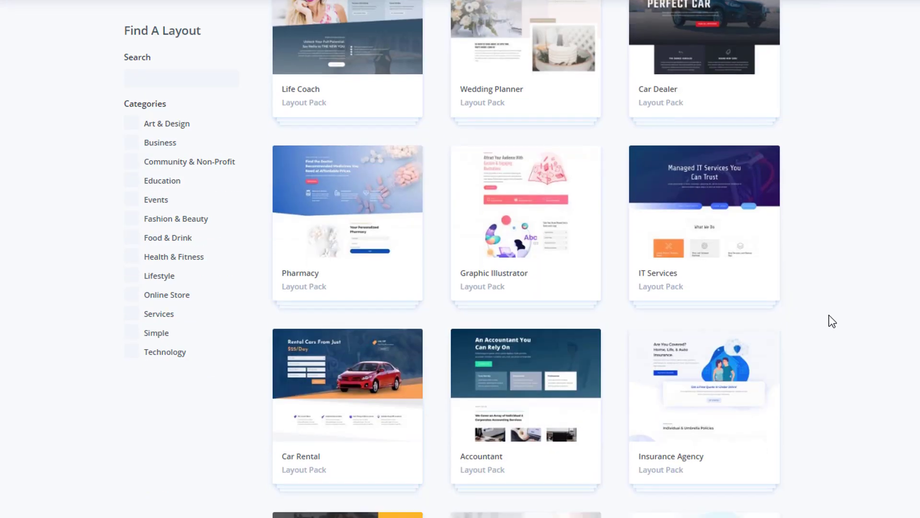
scroll(833, 321, down, 5)
scroll(832, 320, down, 5)
scroll(833, 320, down, 5)
scroll(832, 320, down, 10)
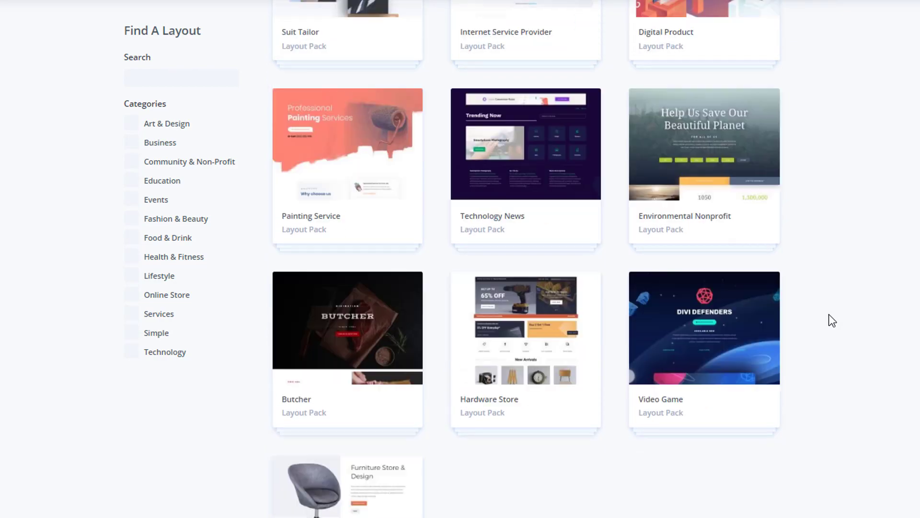
scroll(833, 320, down, 5)
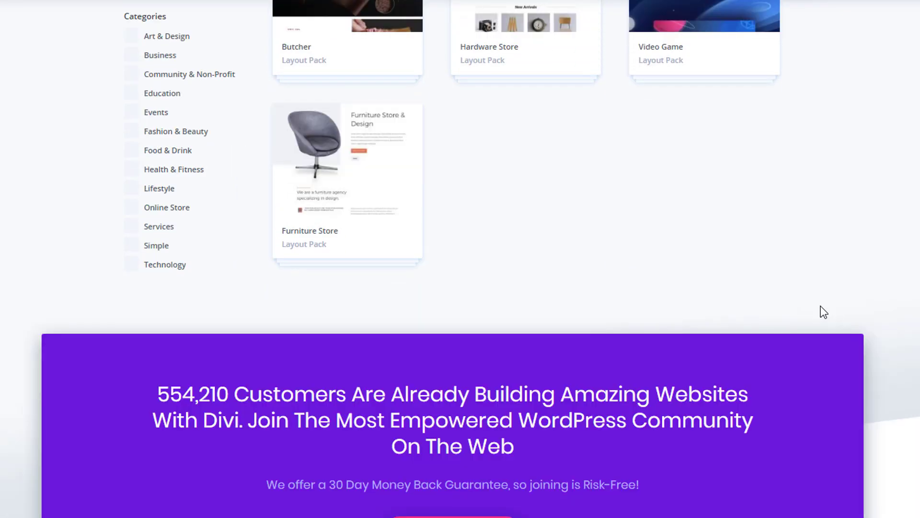
Step: Open the Furniture Store pack and preview its Blog, Contact, Home and Landing layouts
click(387, 172)
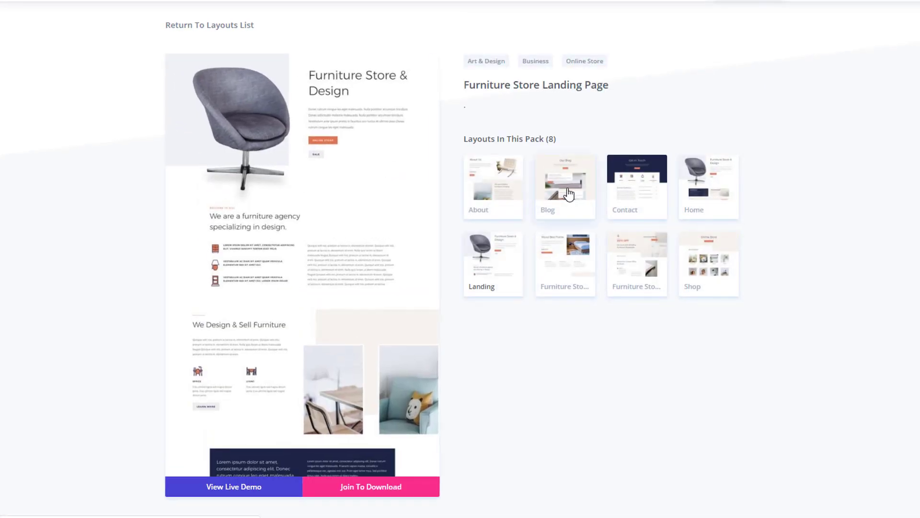
click(544, 211)
click(624, 192)
click(690, 192)
click(493, 262)
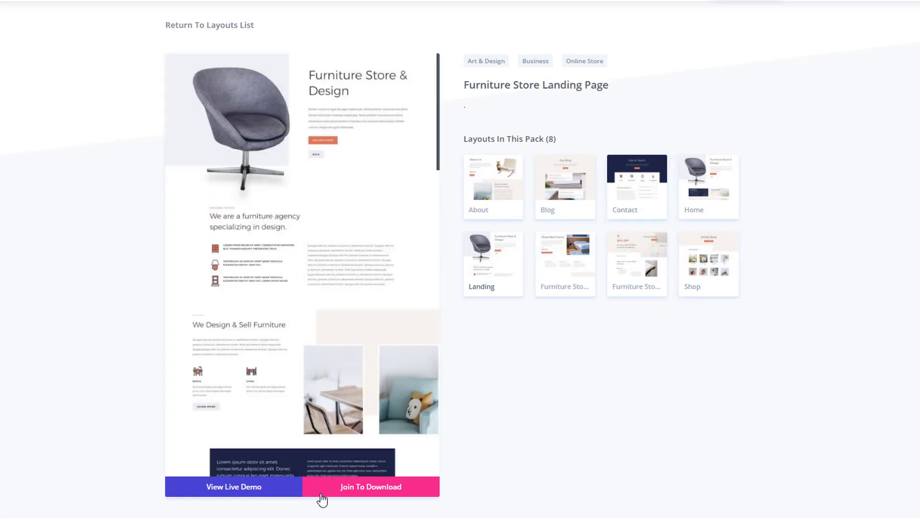
Step: Open the Landing layout's live demo and scroll down to its Shop Online section
click(218, 496)
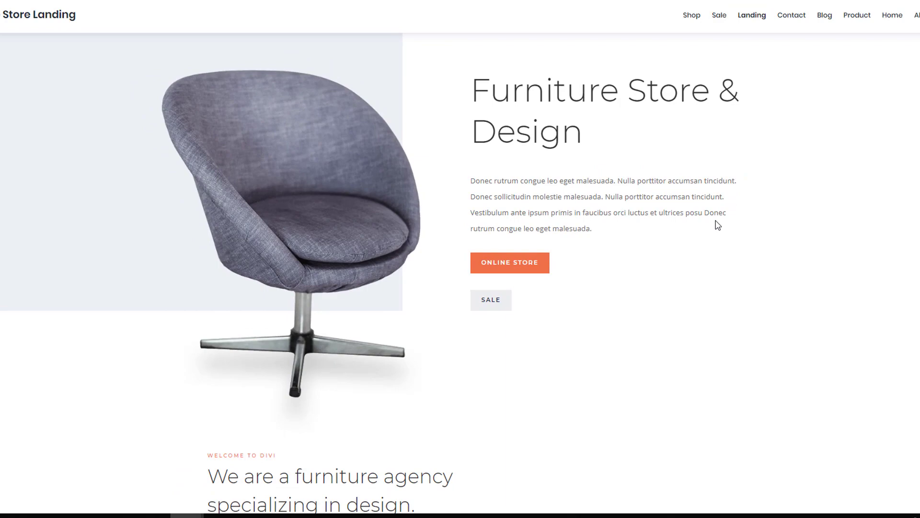
scroll(694, 191, down, 4)
scroll(694, 190, up, 4)
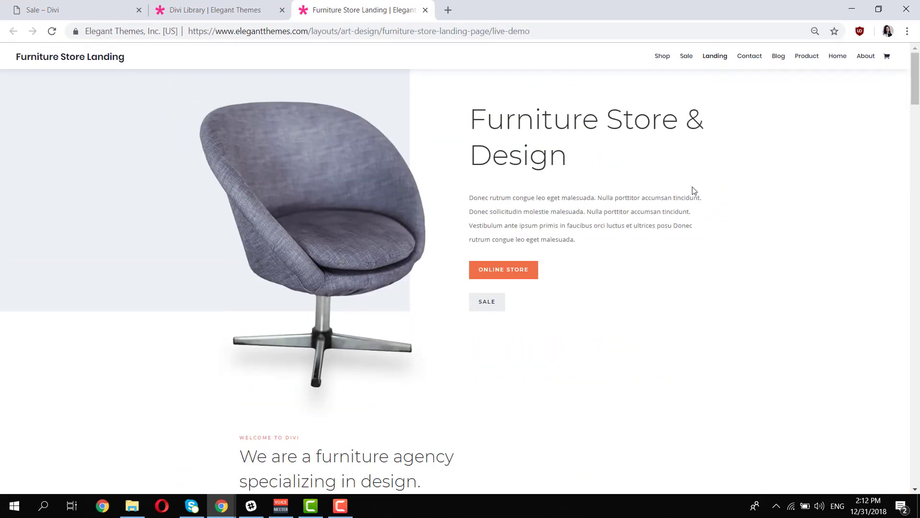
scroll(694, 190, down, 6)
scroll(694, 190, down, 6)
scroll(693, 191, down, 5)
scroll(694, 190, down, 5)
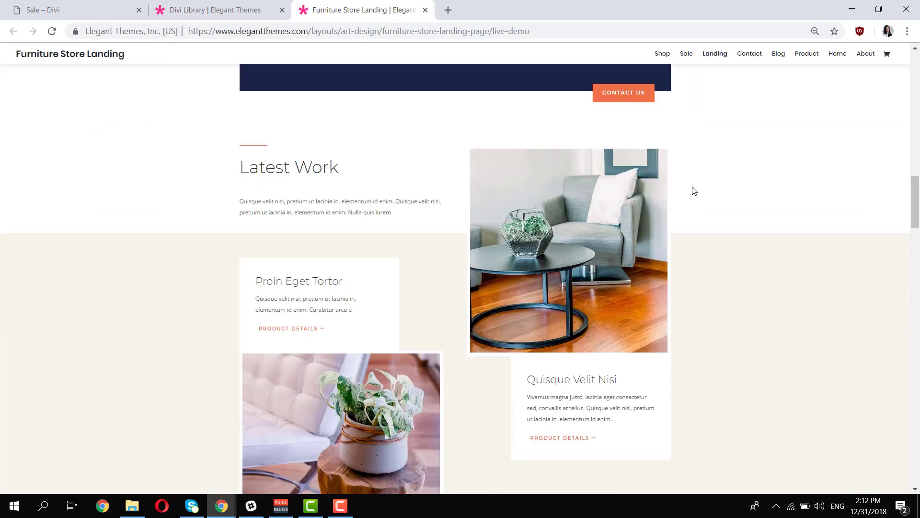
scroll(693, 190, down, 4)
scroll(694, 190, down, 1)
scroll(694, 191, down, 7)
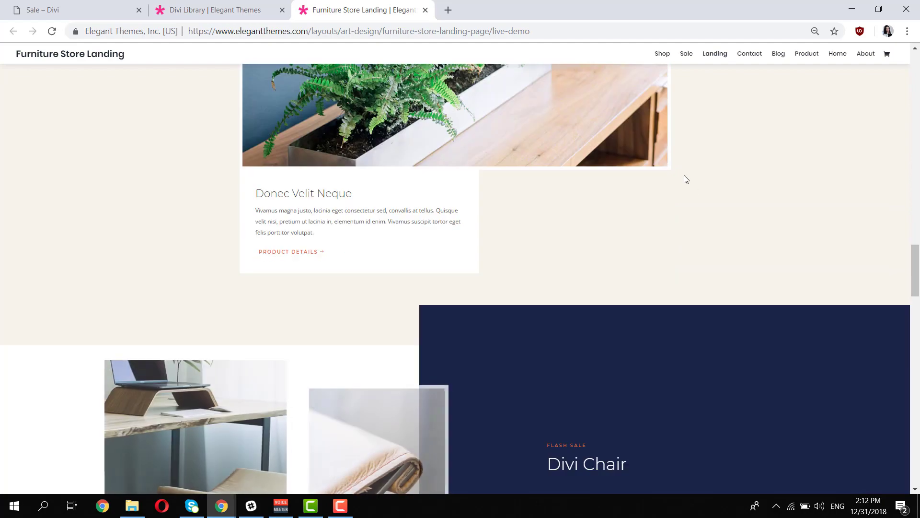
scroll(684, 178, down, 2)
scroll(684, 179, down, 3)
scroll(684, 179, down, 5)
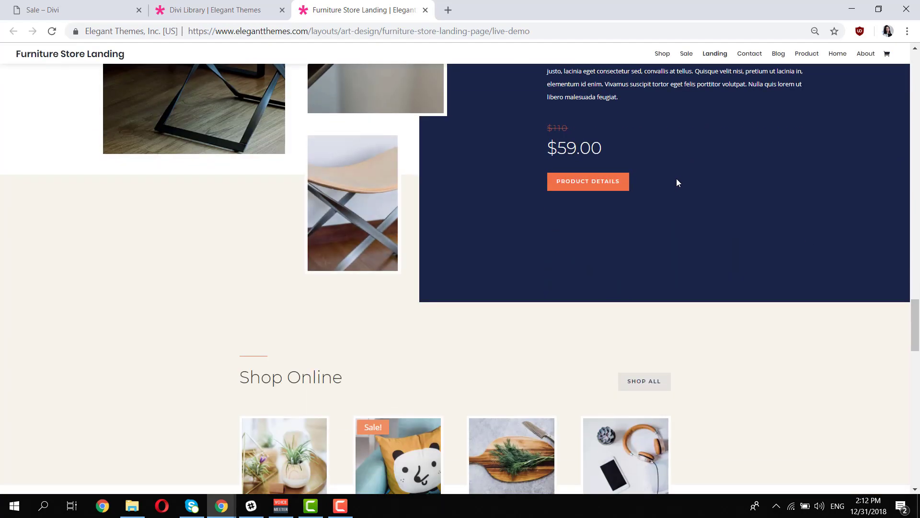
scroll(737, 166, down, 4)
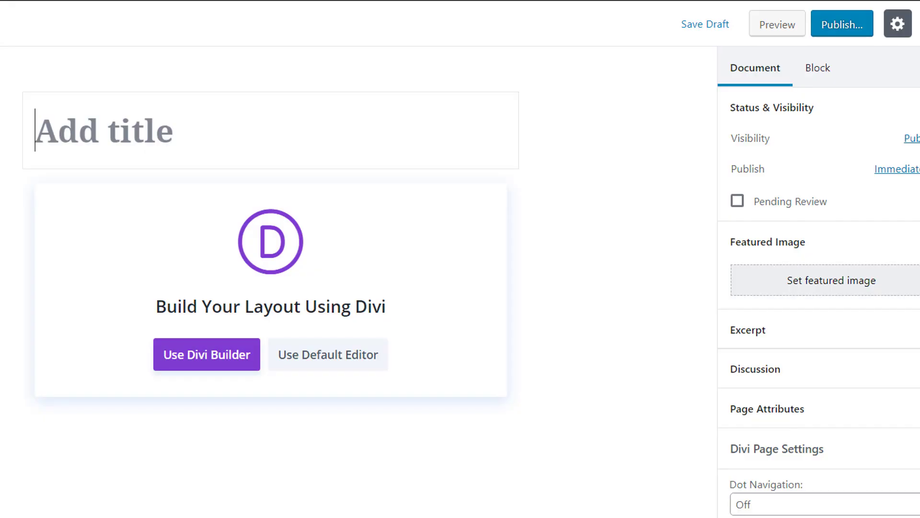
Step: Title the new WordPress page 'Landing' and publish it
text(Landing)
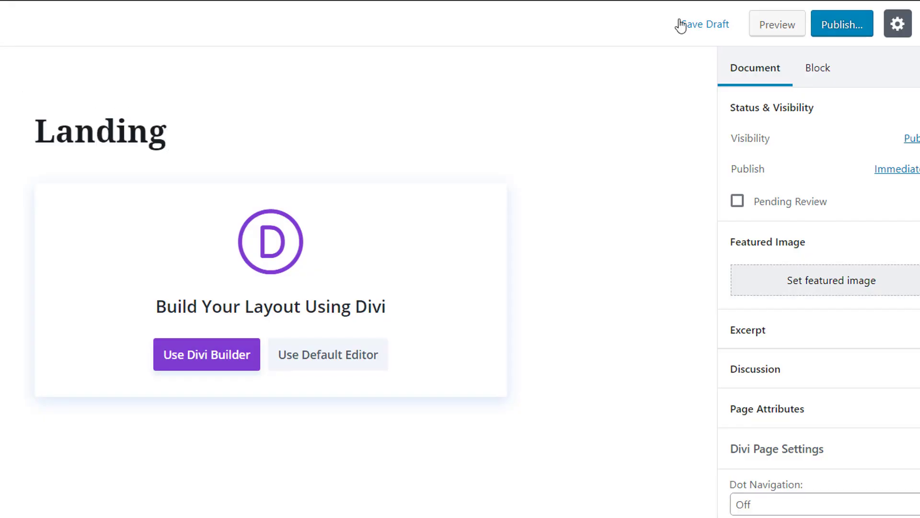
click(832, 37)
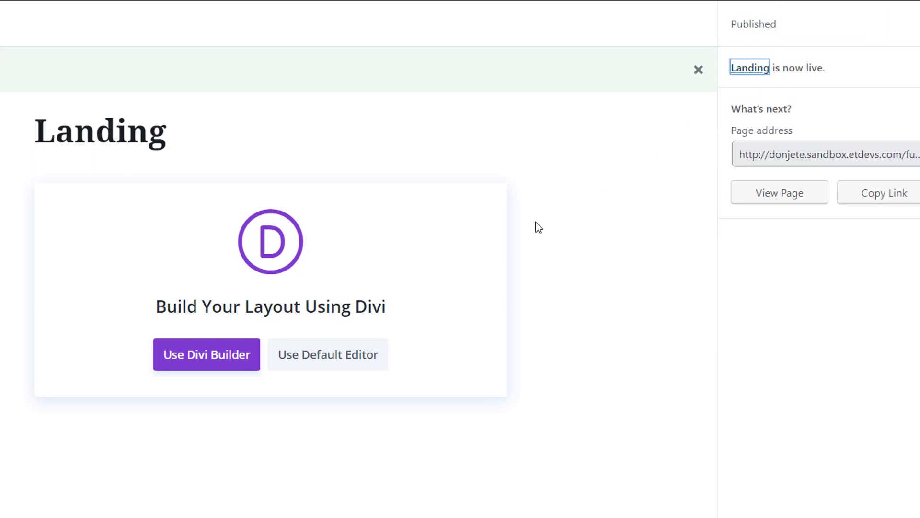
click(239, 364)
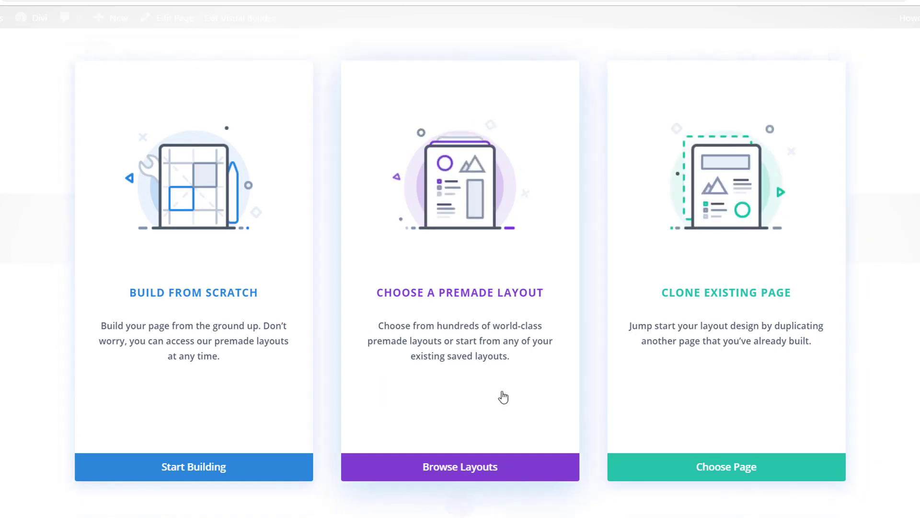
Step: Browse the premade layouts to the bottom and open the Furniture Store layout pack
click(425, 471)
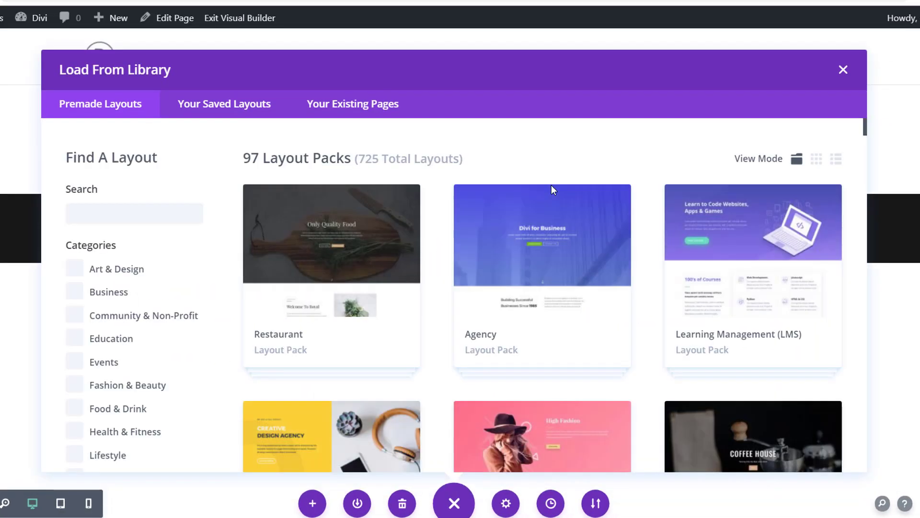
scroll(638, 334, down, 5)
scroll(616, 322, down, 5)
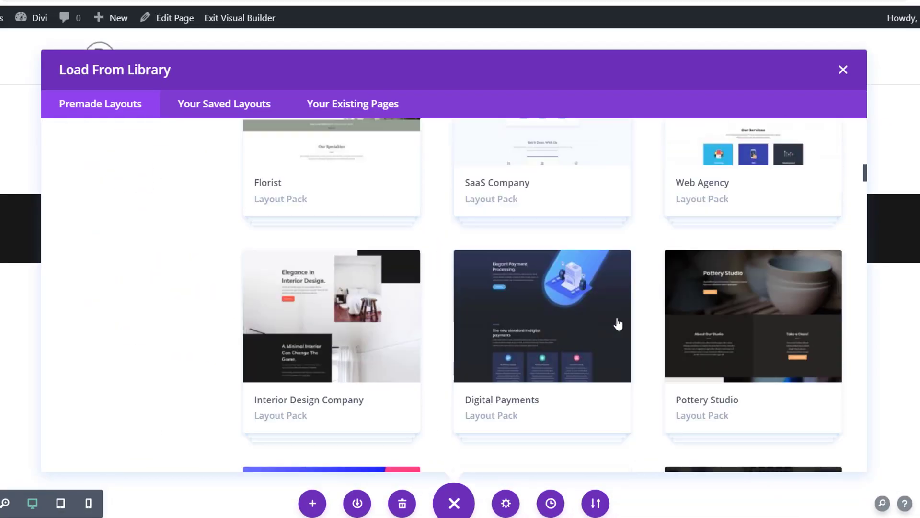
scroll(617, 322, down, 5)
scroll(618, 324, down, 5)
scroll(618, 324, down, 5)
scroll(618, 324, down, 5)
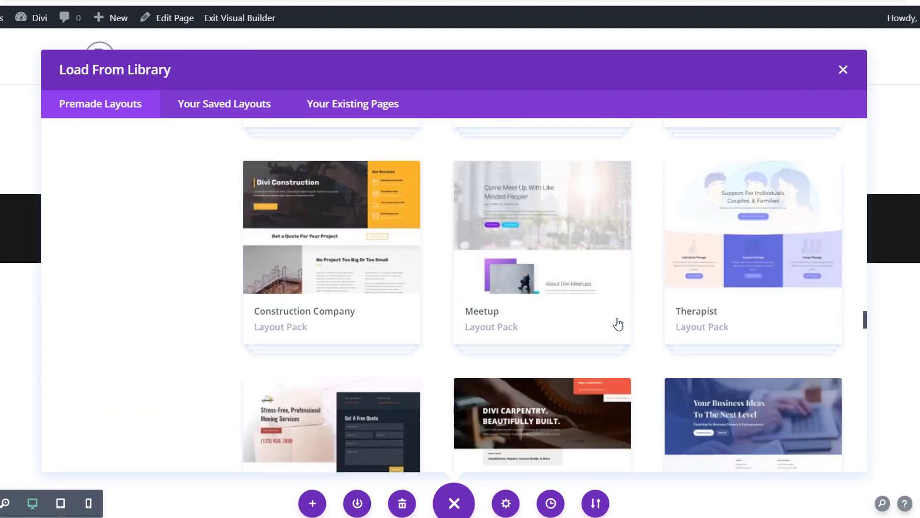
scroll(618, 324, down, 5)
scroll(618, 324, down, 5)
scroll(618, 324, down, 5)
scroll(616, 323, down, 5)
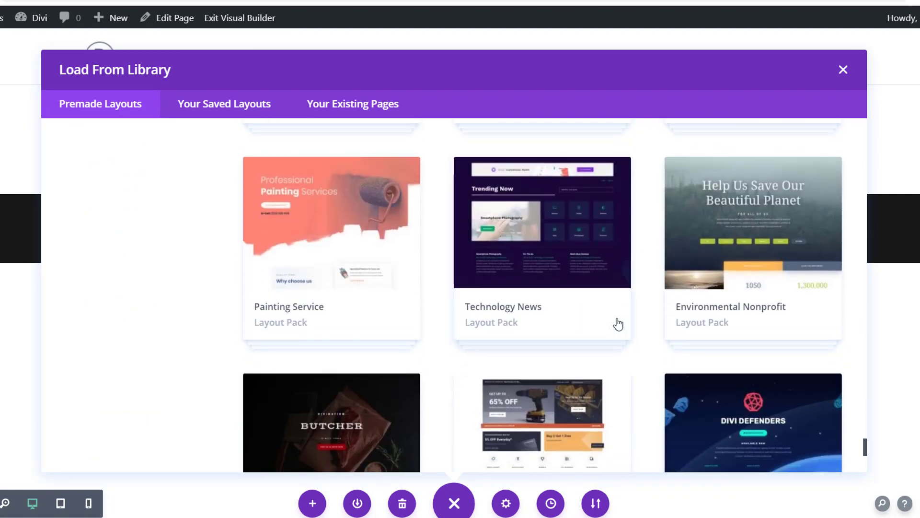
scroll(616, 322, down, 5)
click(296, 330)
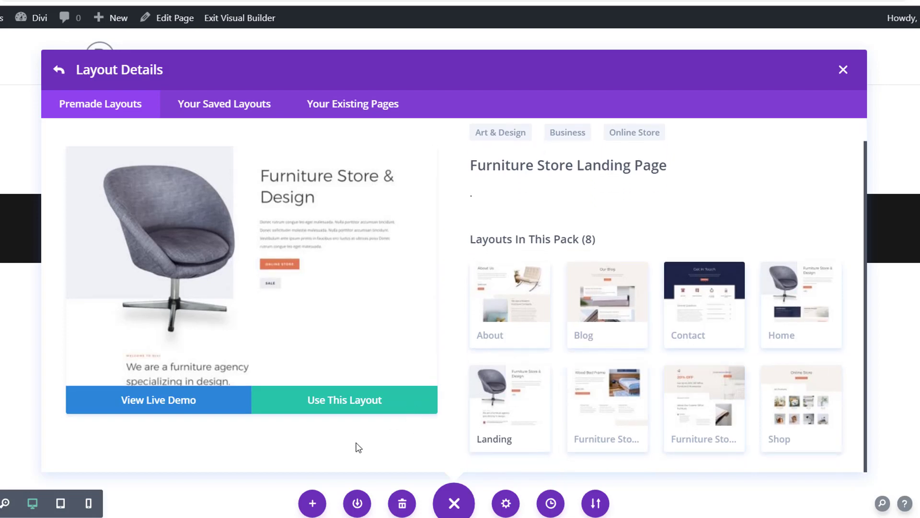
Step: Import the Furniture Store Landing layout into the Landing page
click(344, 403)
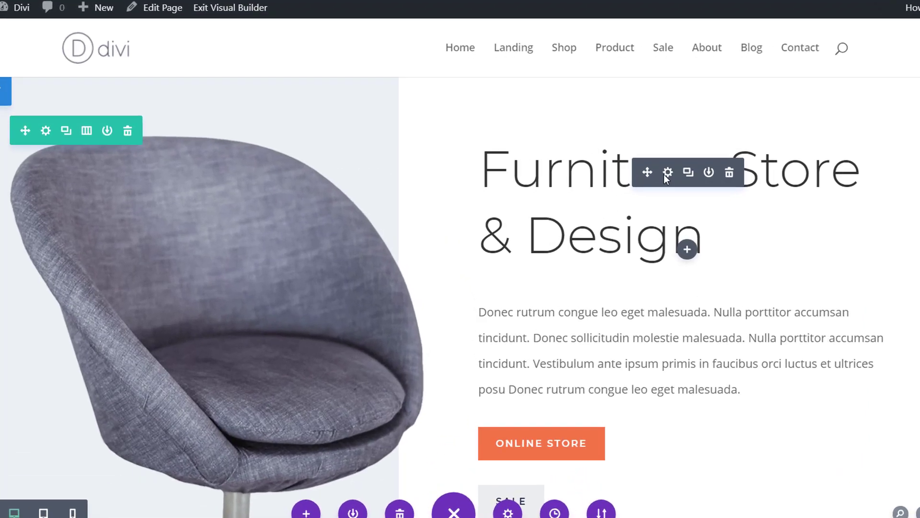
Step: Open the Furniture Store heading's Text Settings and close them unchanged
click(668, 172)
click(514, 424)
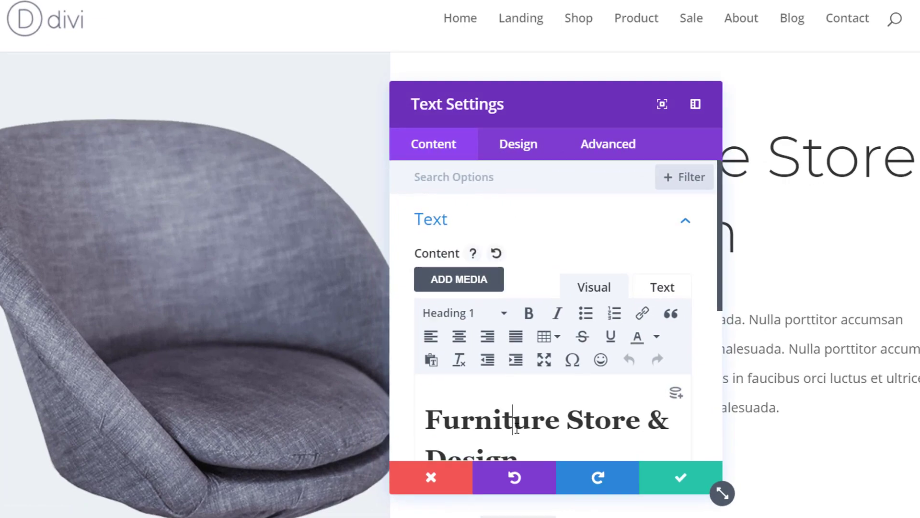
click(671, 476)
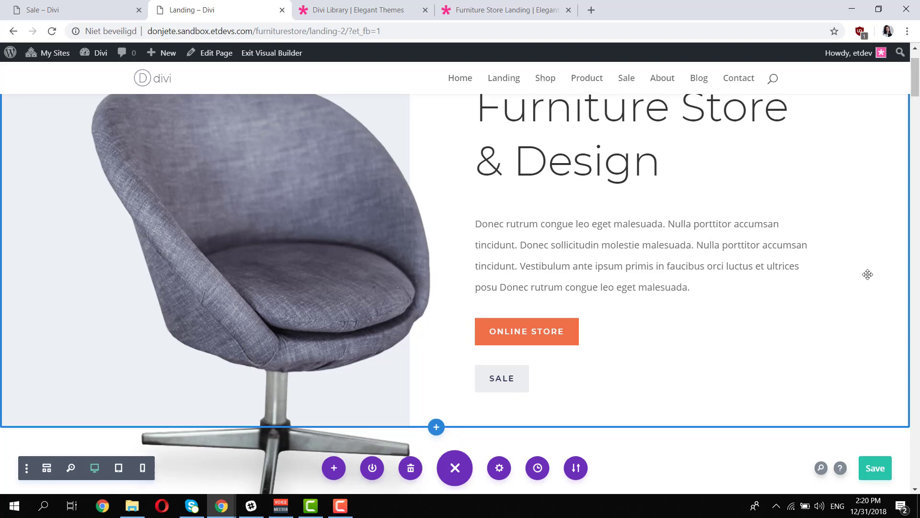
Step: Scroll past the hero to the dark navy Contact Us row above Latest Work
scroll(868, 274, down, 1)
scroll(855, 272, down, 1)
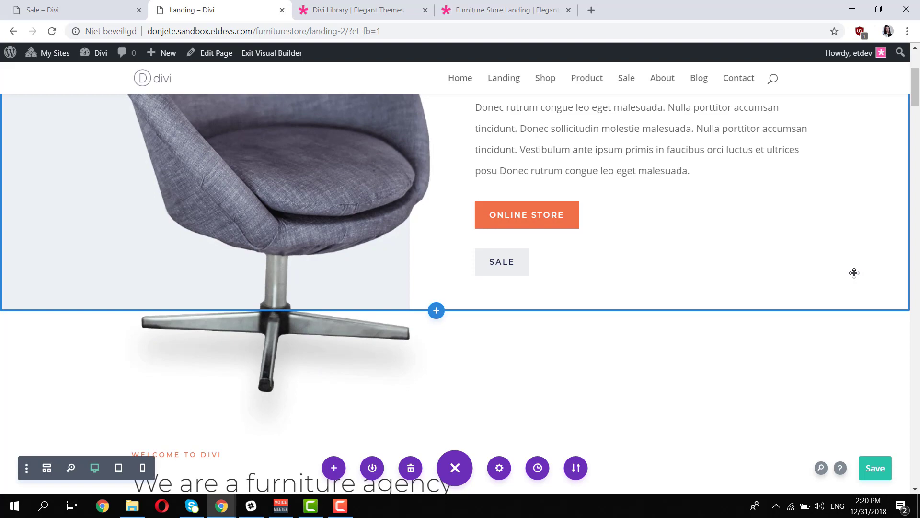
scroll(855, 273, down, 2)
scroll(853, 276, down, 2)
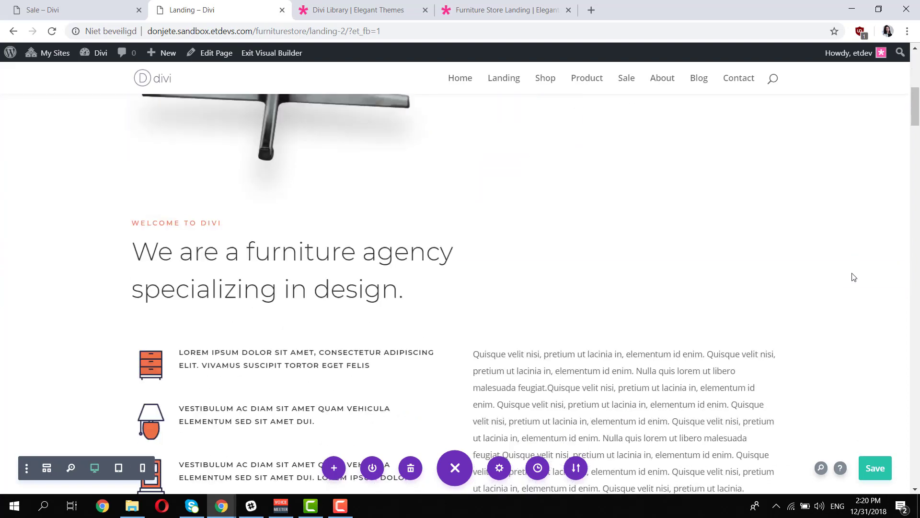
scroll(854, 276, down, 3)
scroll(852, 273, down, 6)
scroll(851, 273, down, 4)
scroll(849, 271, down, 2)
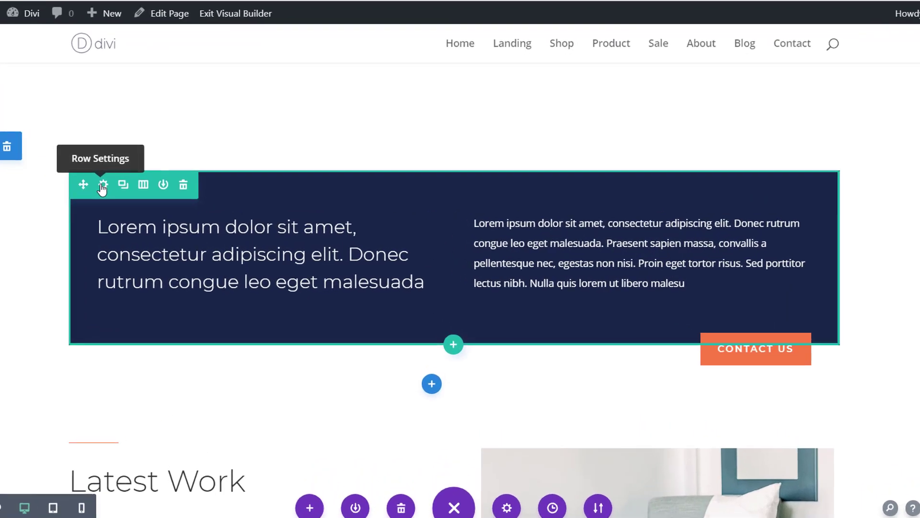
Step: Find & Replace the row's navy #1a2545 background with bright violet page-wide, then save
click(160, 197)
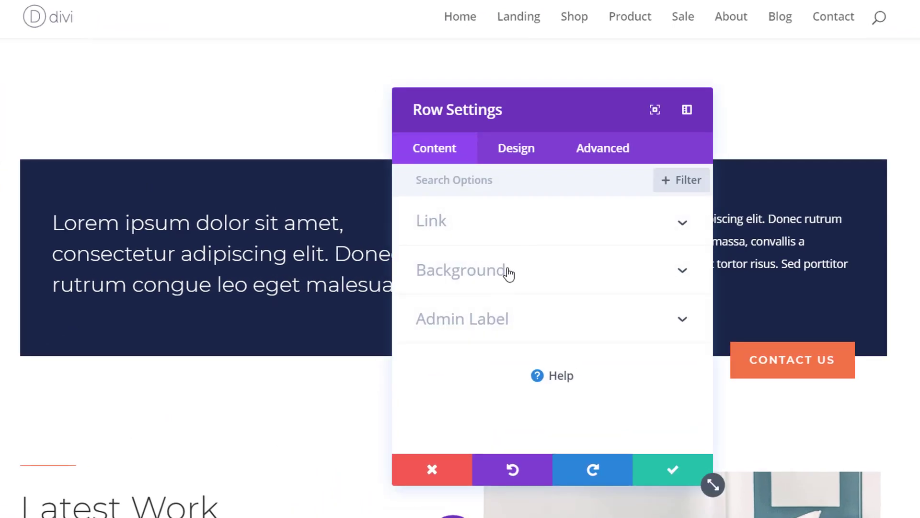
click(508, 274)
mouse_move(549, 356)
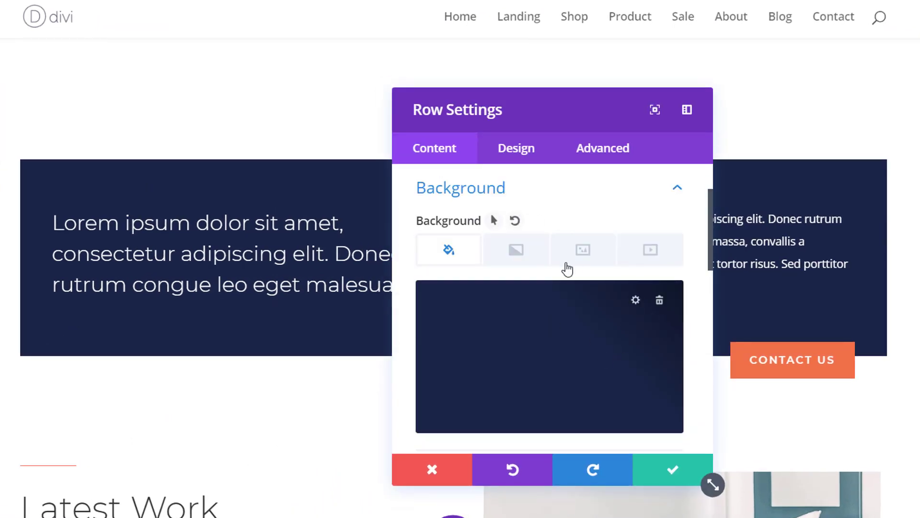
right_click(546, 326)
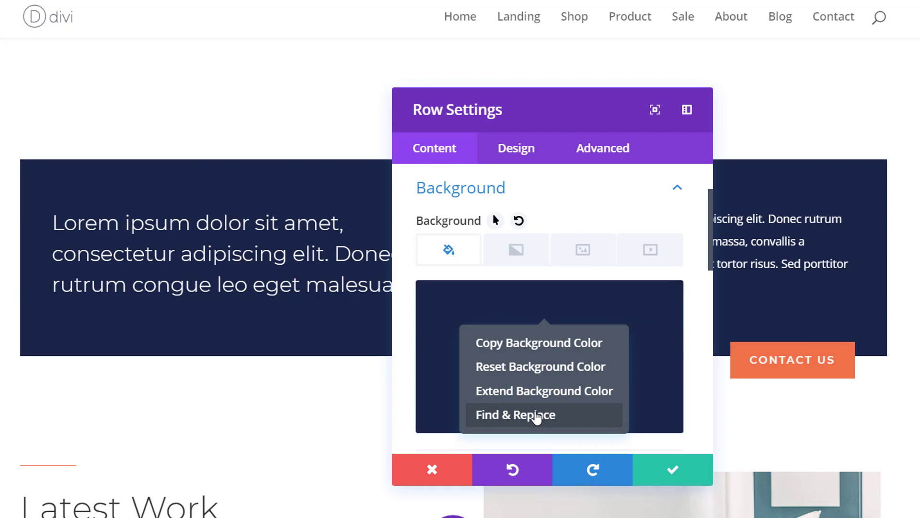
click(538, 415)
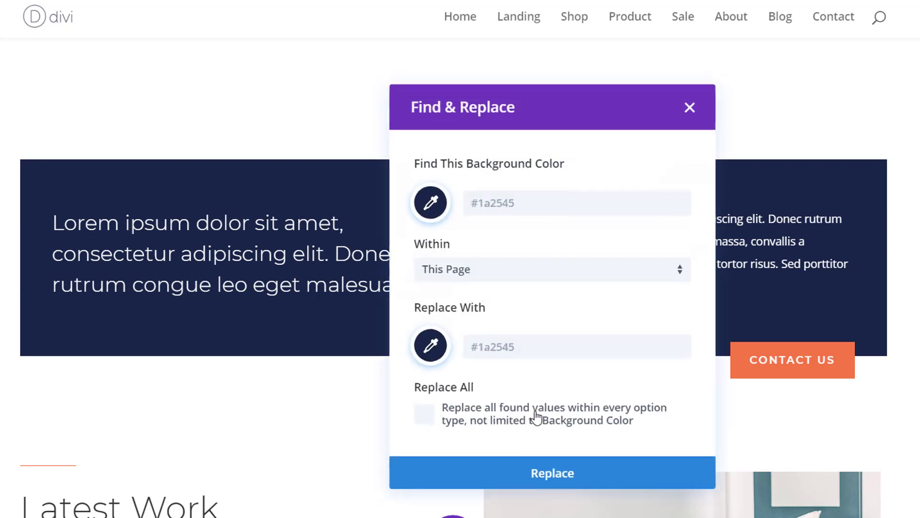
click(437, 356)
scroll(589, 363, down, 2)
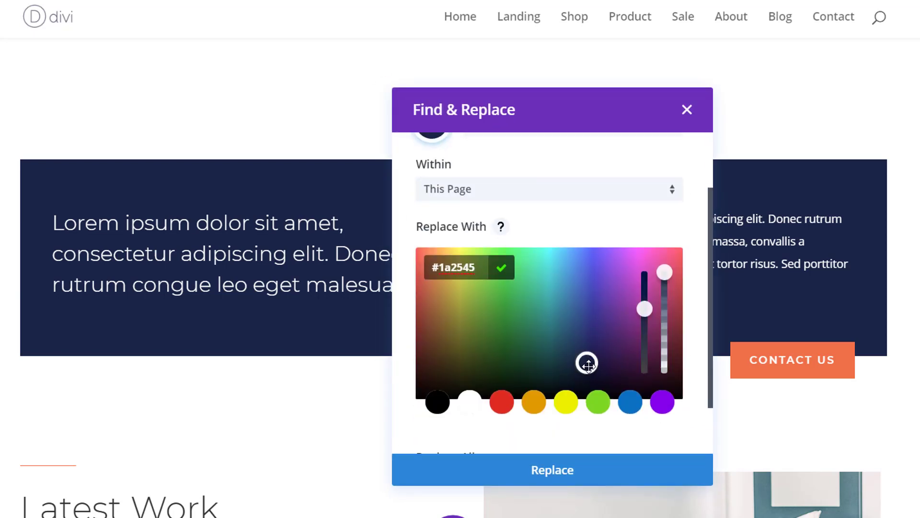
click(622, 402)
drag(623, 330, 612, 249)
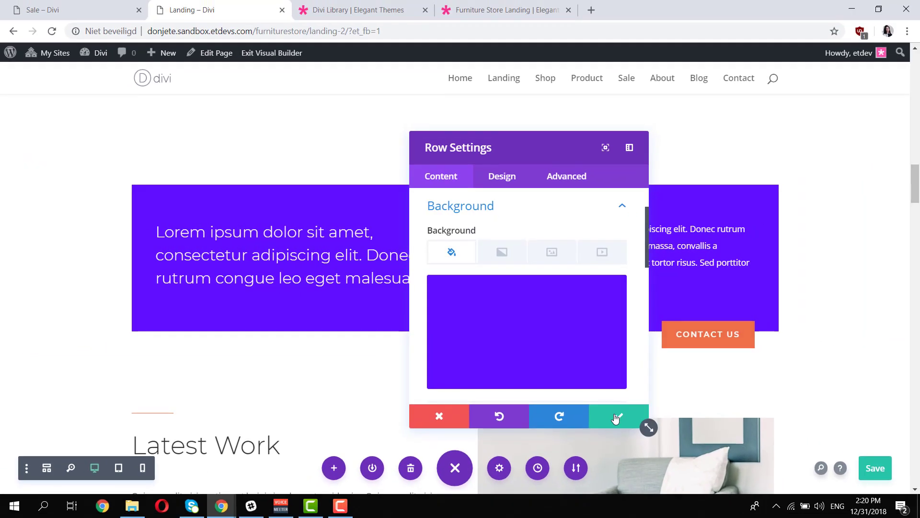
click(617, 417)
mouse_move(917, 184)
mouse_down()
mouse_move(914, 465)
mouse_move(918, 158)
mouse_up()
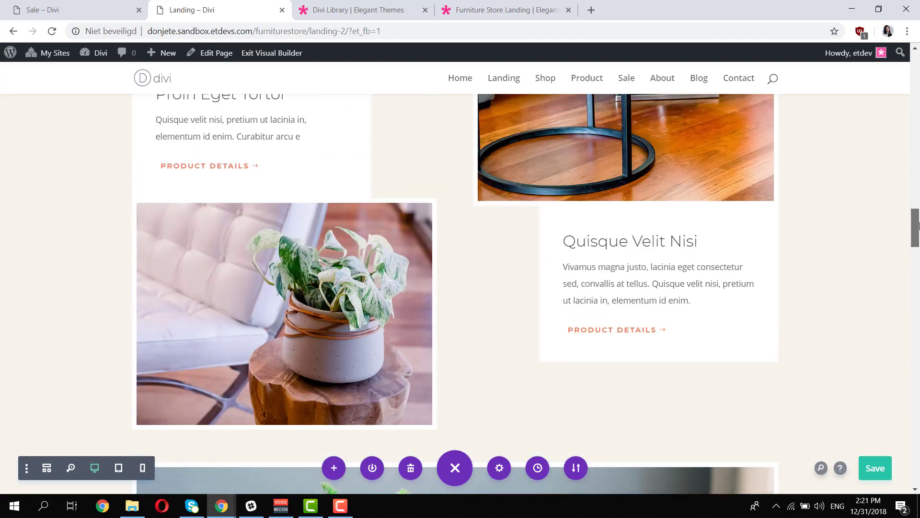